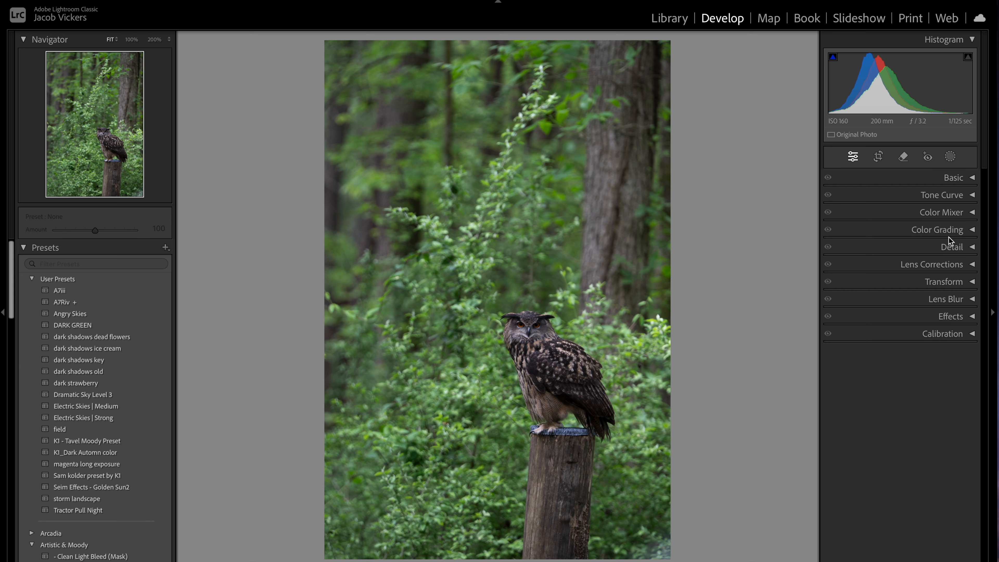
Step: Expand the Basic, Tone Curve and Color Mixer adjustments together and look through their controls
click(974, 178)
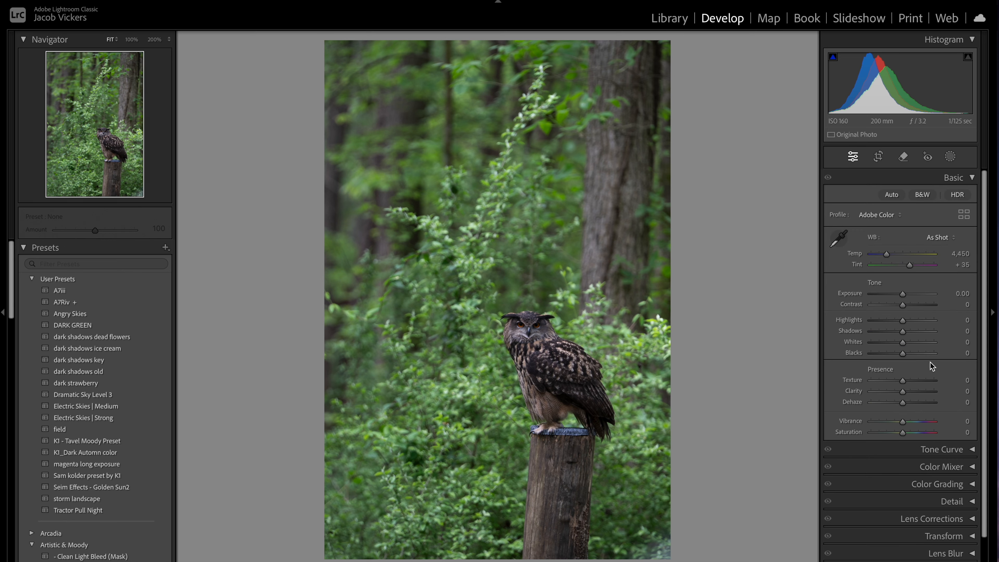
click(972, 451)
click(971, 457)
scroll(970, 455, down, 2)
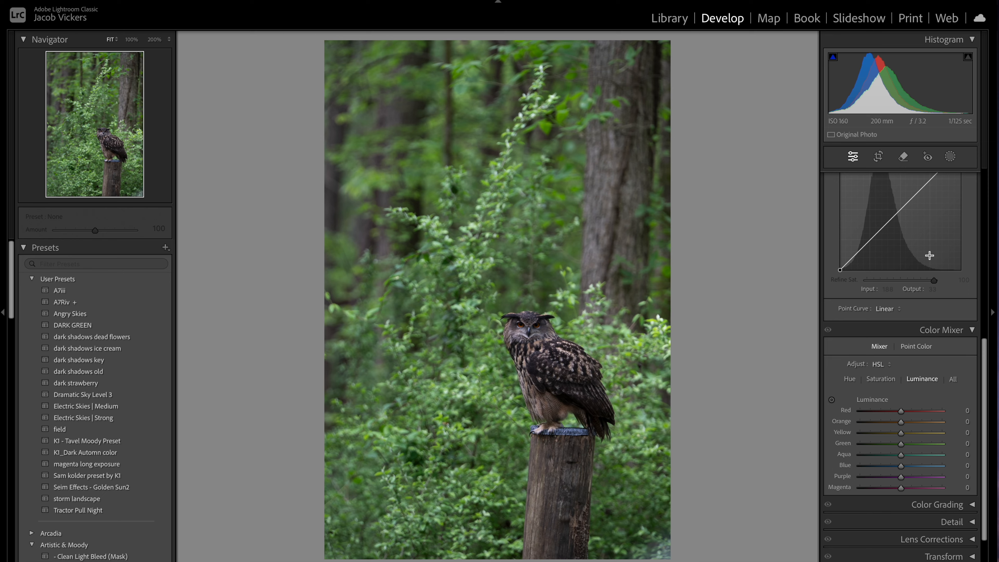
scroll(930, 256, up, 8)
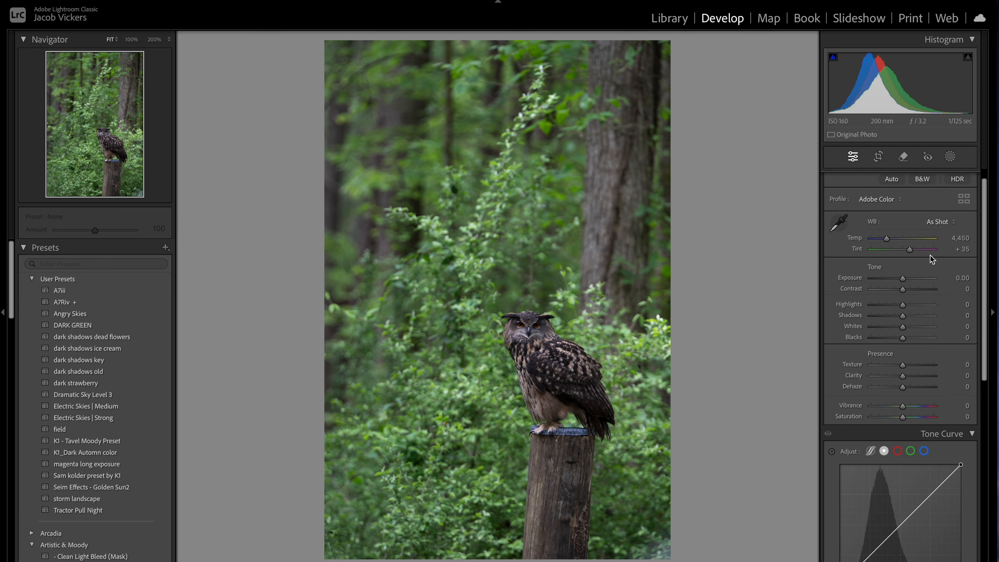
scroll(930, 254, up, 1)
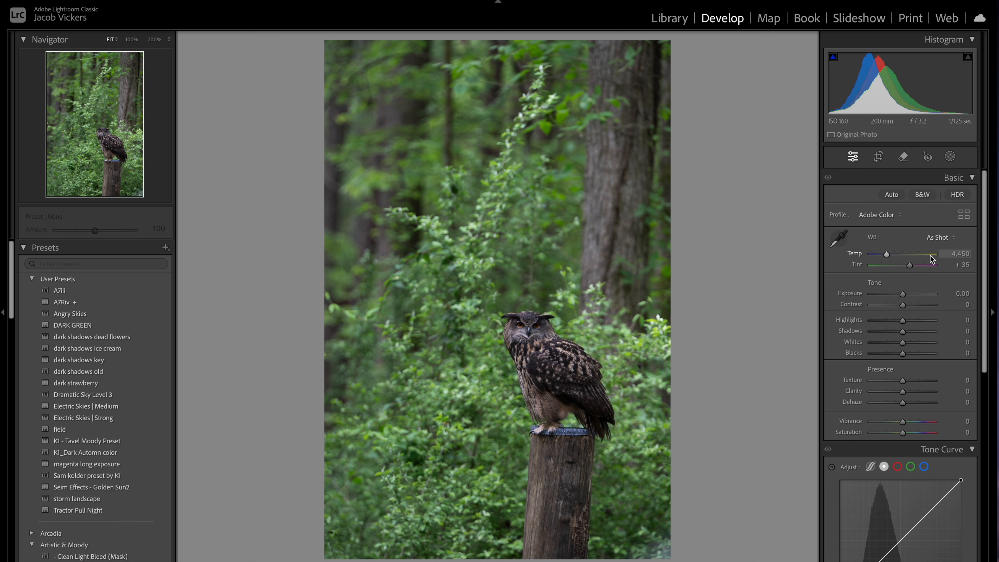
Step: Enable Solo Mode for the develop adjustment sections and try it by opening Tone Curve and returning to Basic
right_click(952, 178)
click(930, 224)
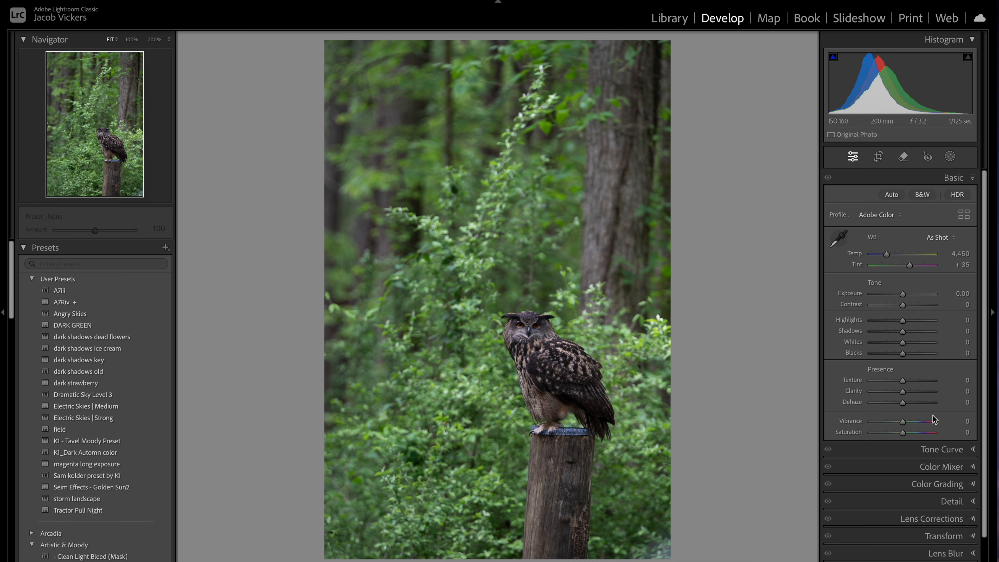
click(974, 452)
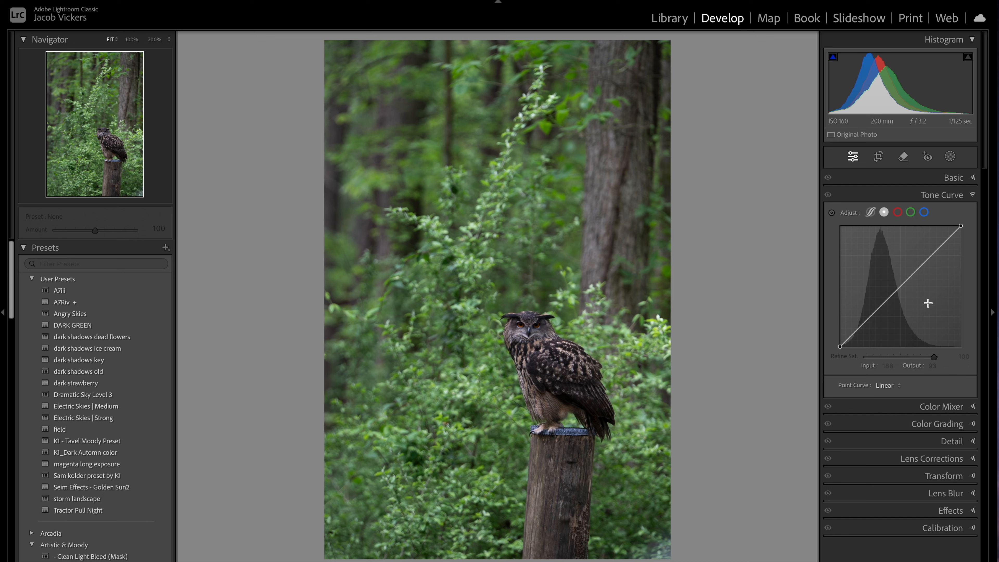
click(972, 178)
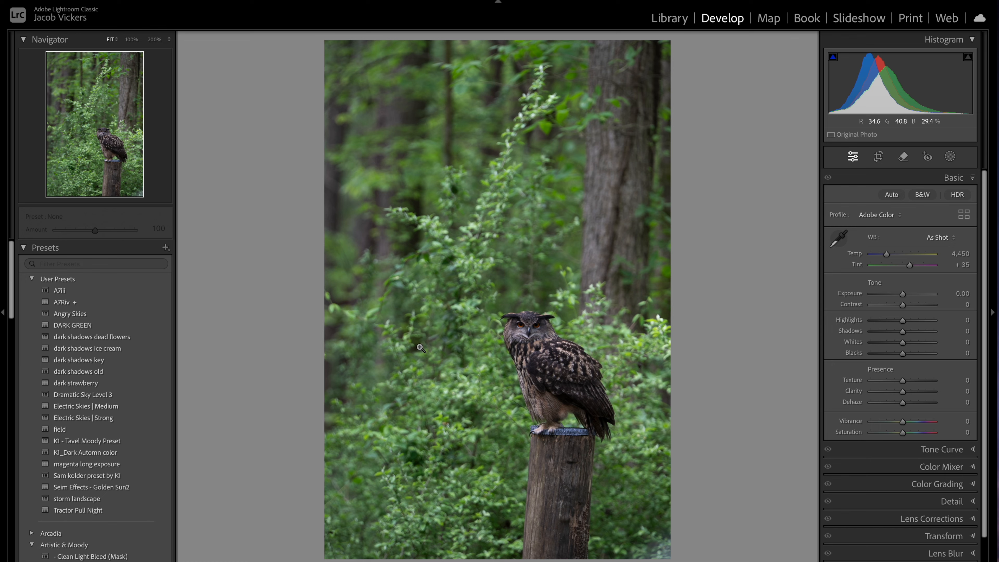
Step: Brighten the owl photo with an exposure of +0.55 and set its contrast to +10
click(531, 339)
drag(578, 350, 550, 269)
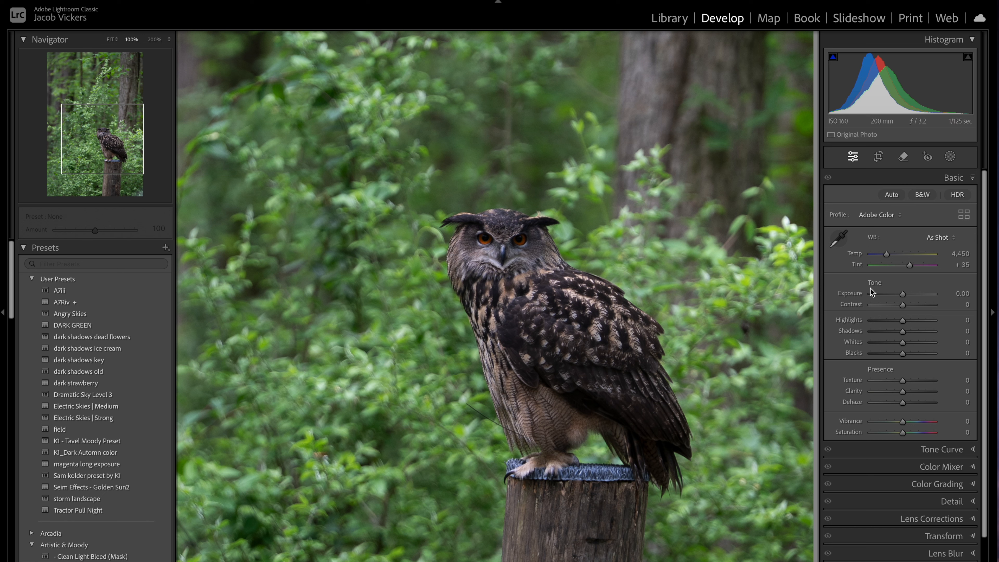
drag(903, 294, 906, 295)
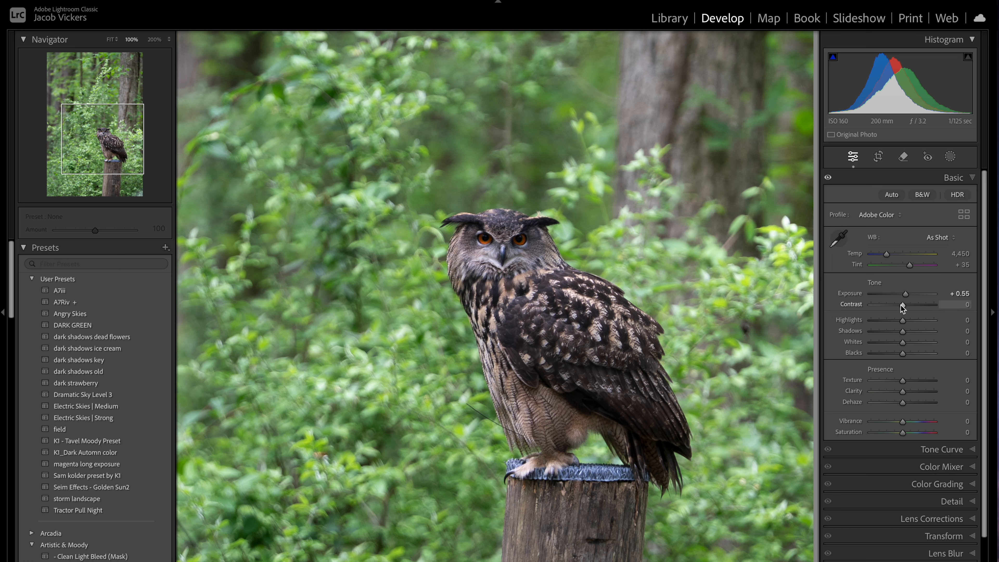
drag(903, 305, 908, 307)
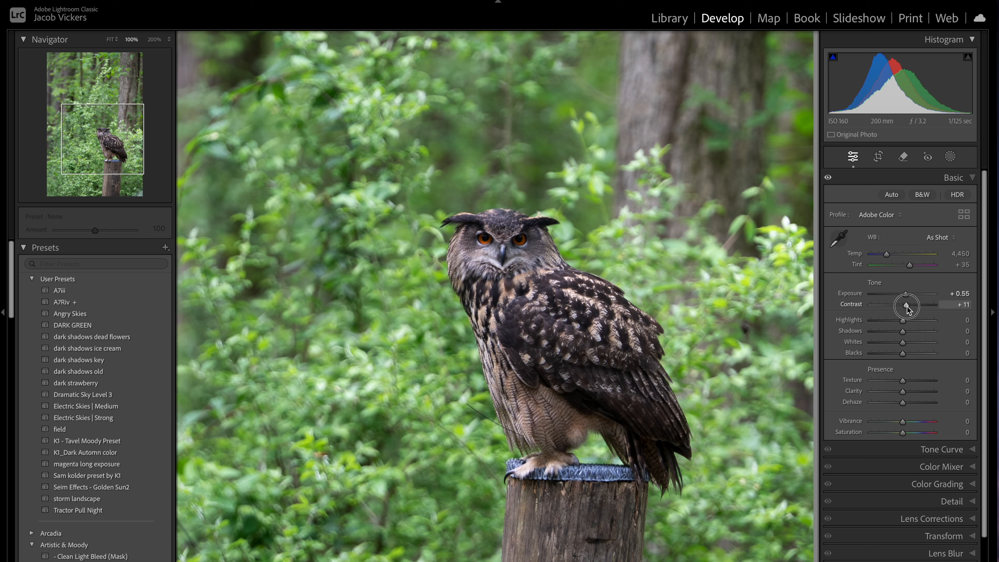
drag(907, 306, 906, 306)
Step: Lower the photo's highlights to −71, resetting them once along the way to compare the effect
drag(904, 324, 880, 326)
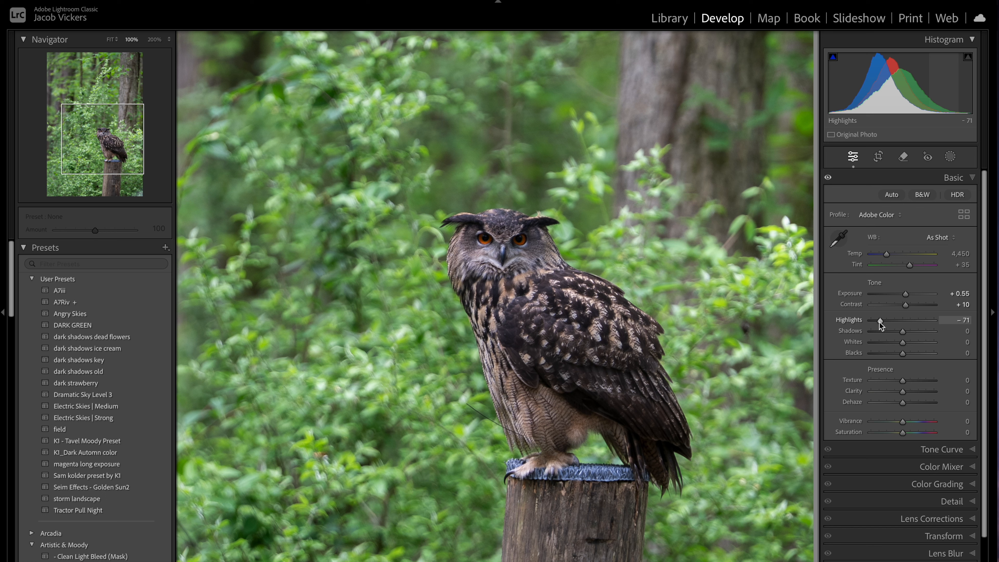
double_click(853, 324)
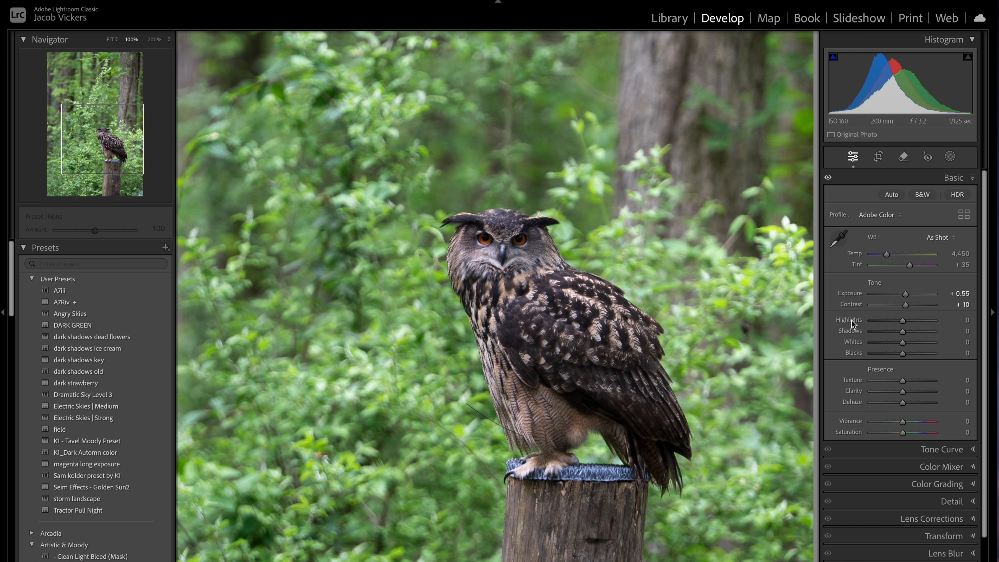
drag(903, 320, 881, 319)
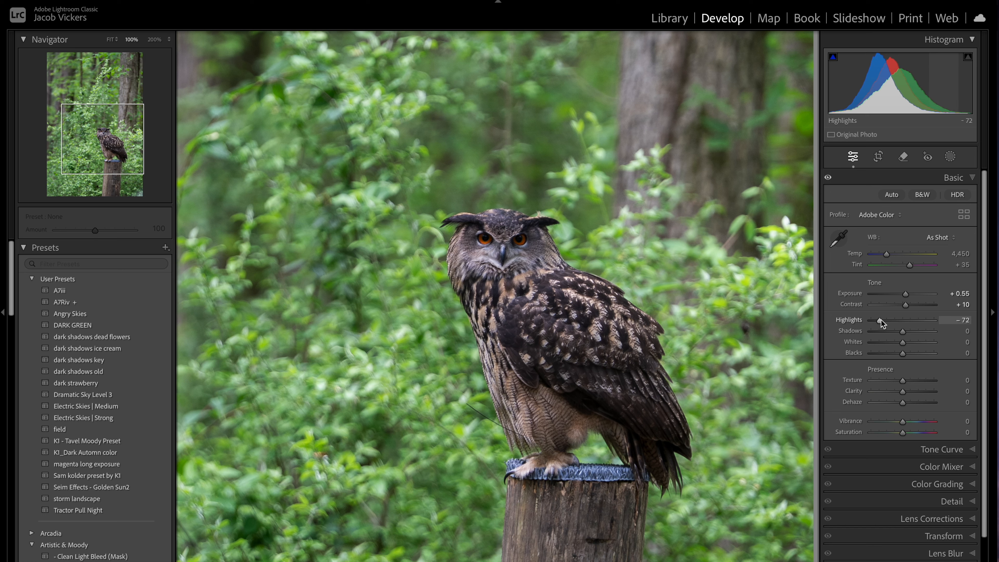
click(882, 319)
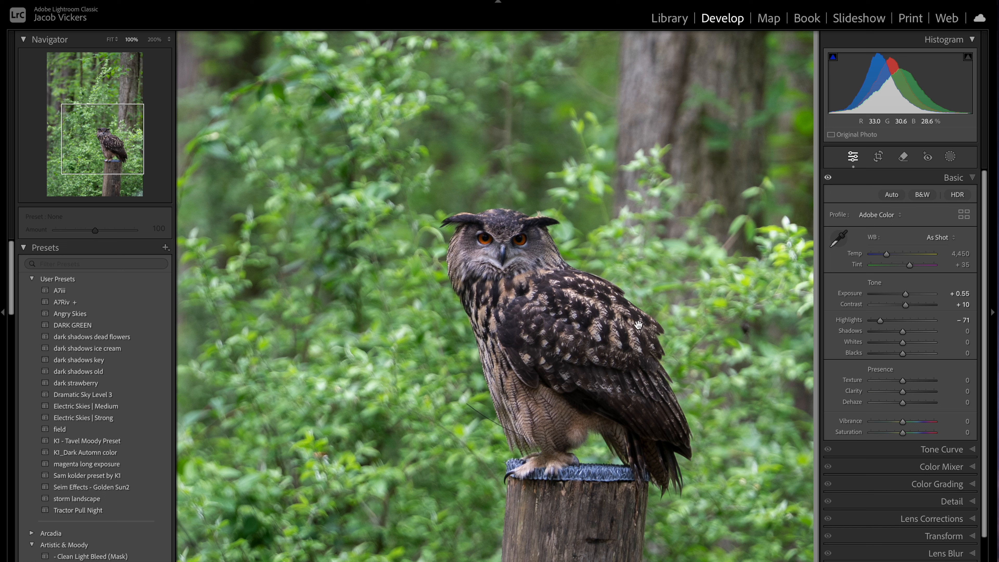
Step: Balance the darker and brighter tones with shadows at +33, whites at +8 and blacks at −14
drag(903, 331, 912, 334)
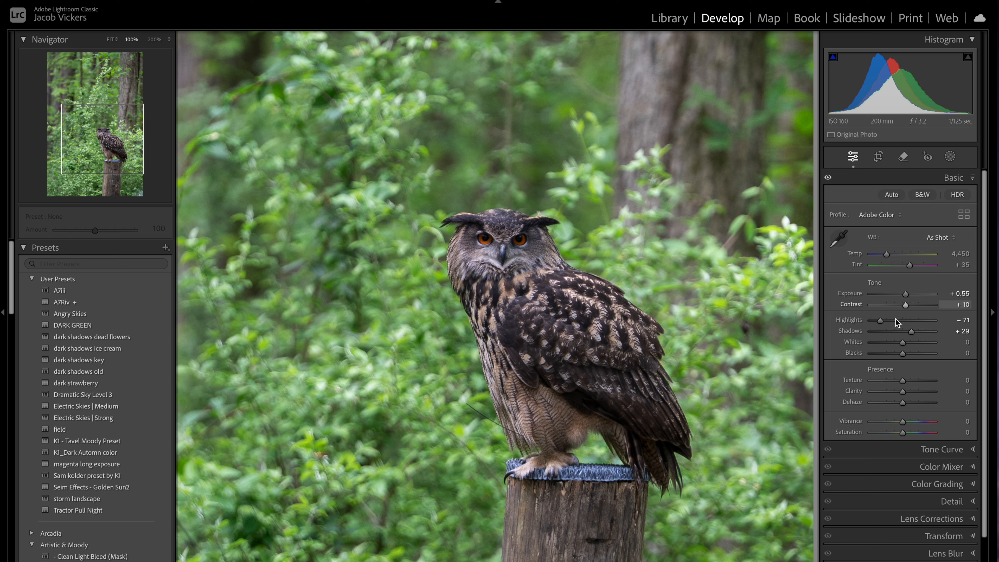
drag(913, 333, 916, 333)
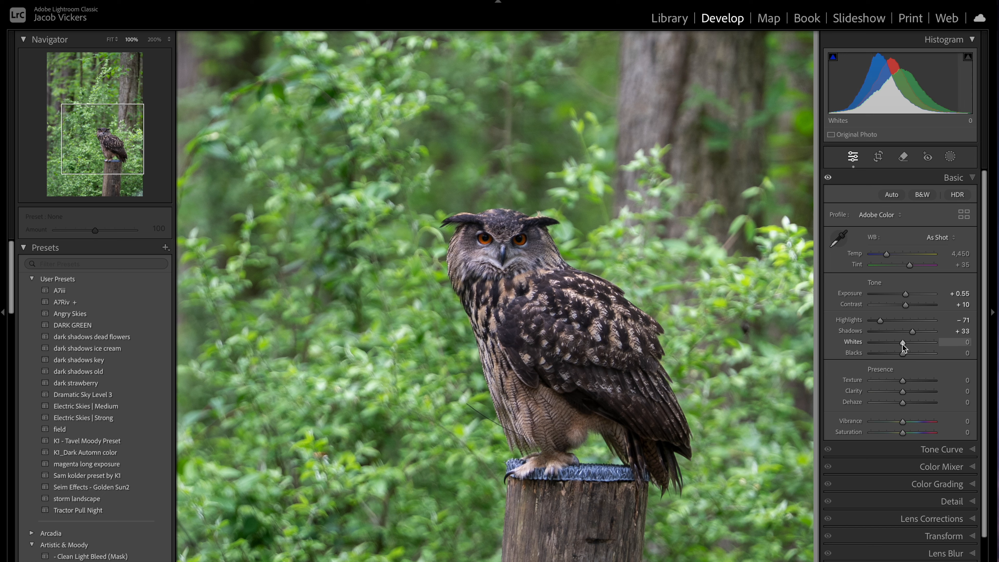
drag(903, 345, 905, 346)
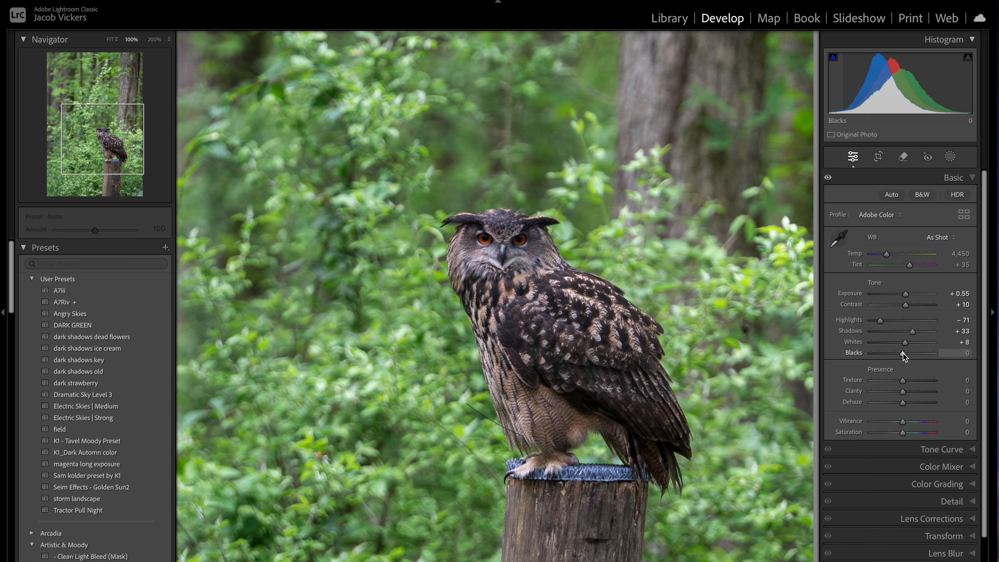
drag(903, 353, 899, 354)
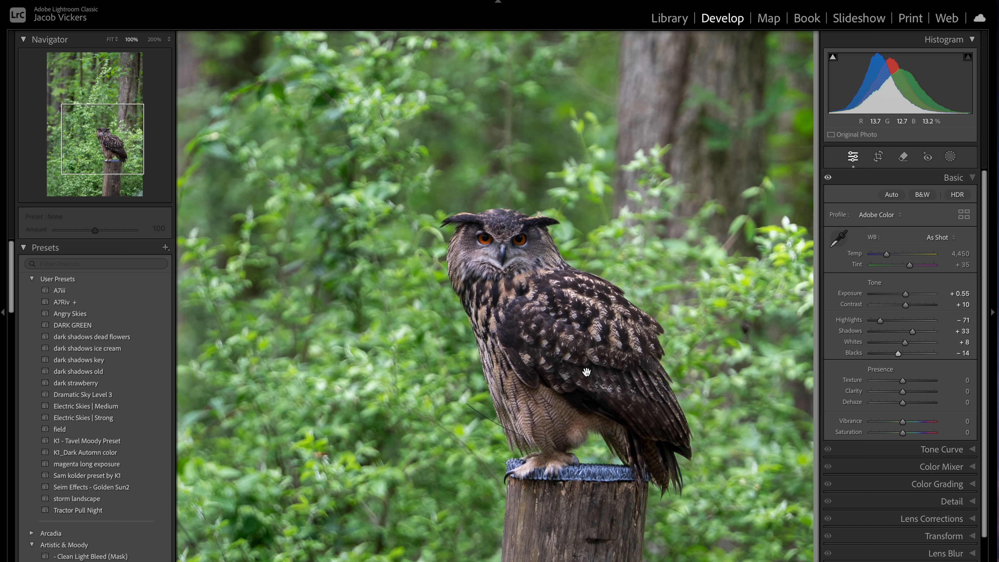
Step: Set the photo's clarity to +2 and its vibrance to +15
click(904, 394)
drag(904, 393, 905, 395)
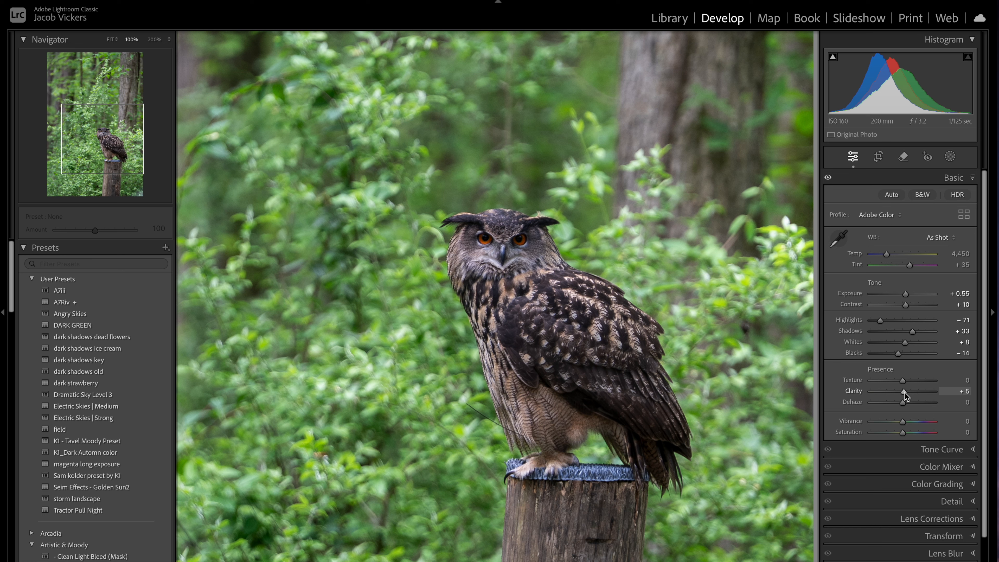
click(905, 392)
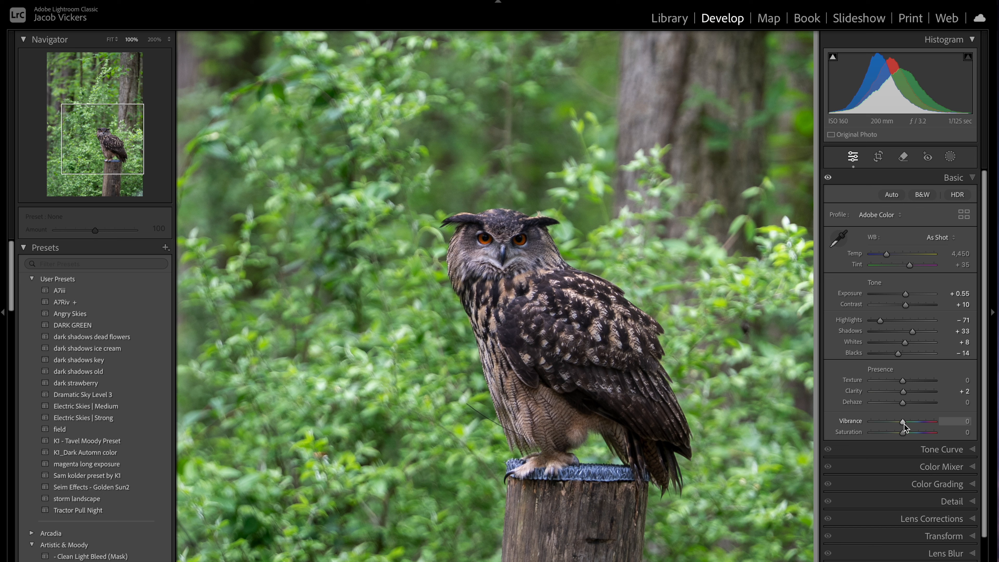
drag(904, 424, 907, 421)
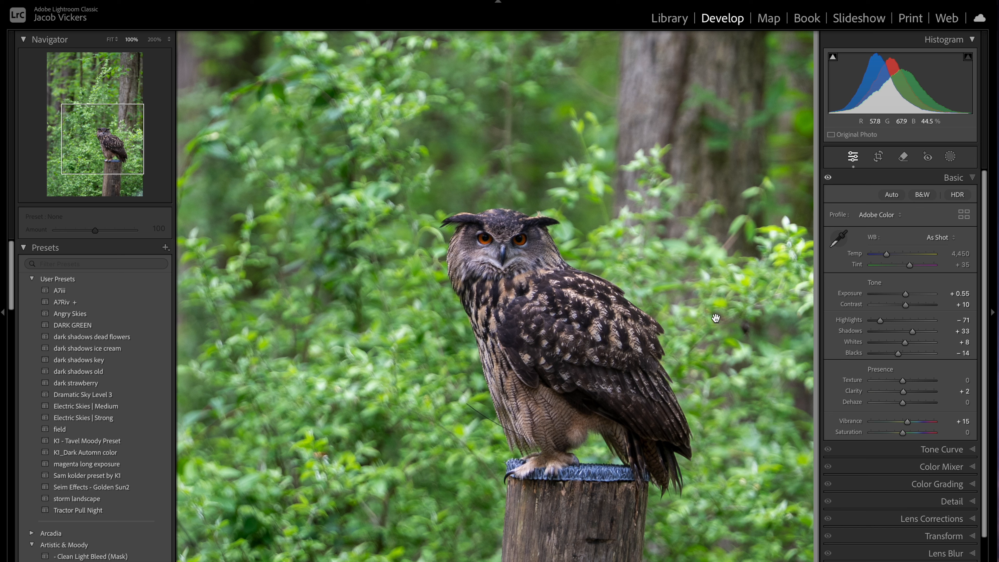
Step: Set the sharpening amount to 90 and the manual luminance noise reduction to 18 in the Detail adjustments
click(967, 500)
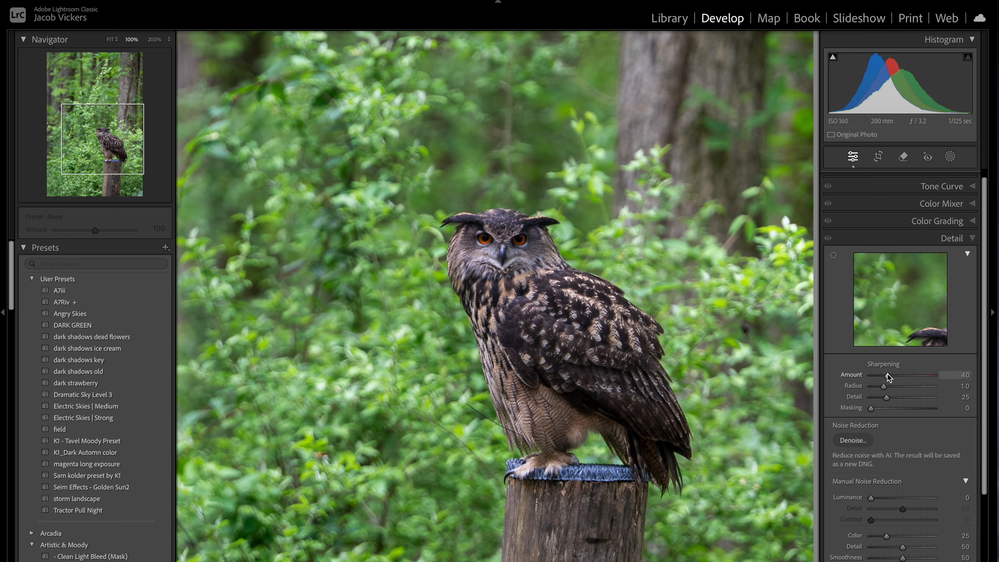
drag(889, 377, 909, 377)
mouse_move(910, 376)
mouse_down()
mouse_move(886, 377)
mouse_move(928, 376)
mouse_move(886, 379)
mouse_move(936, 381)
mouse_move(883, 381)
mouse_move(912, 381)
mouse_up()
scroll(826, 446, down, 2)
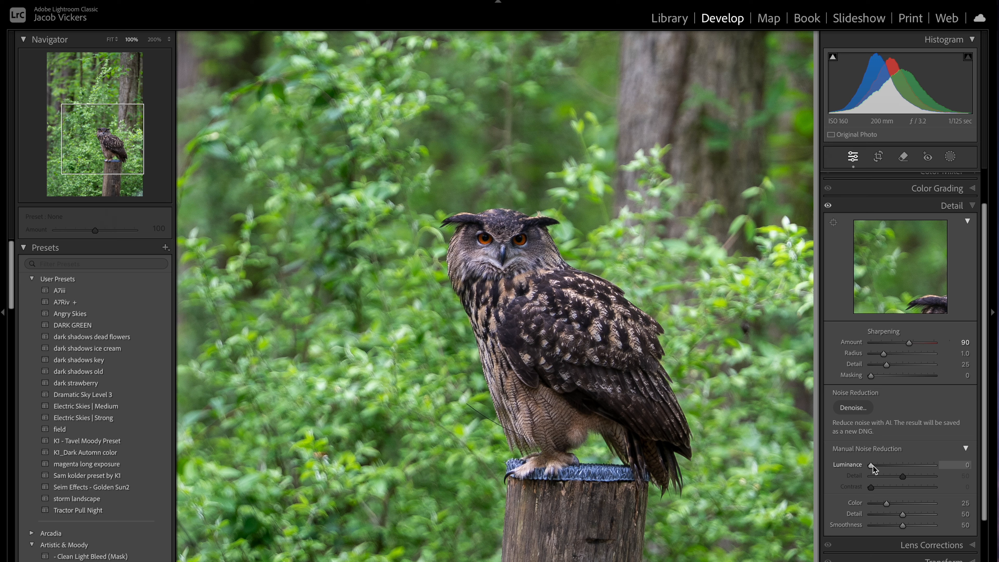
drag(873, 466, 880, 470)
drag(880, 469, 883, 469)
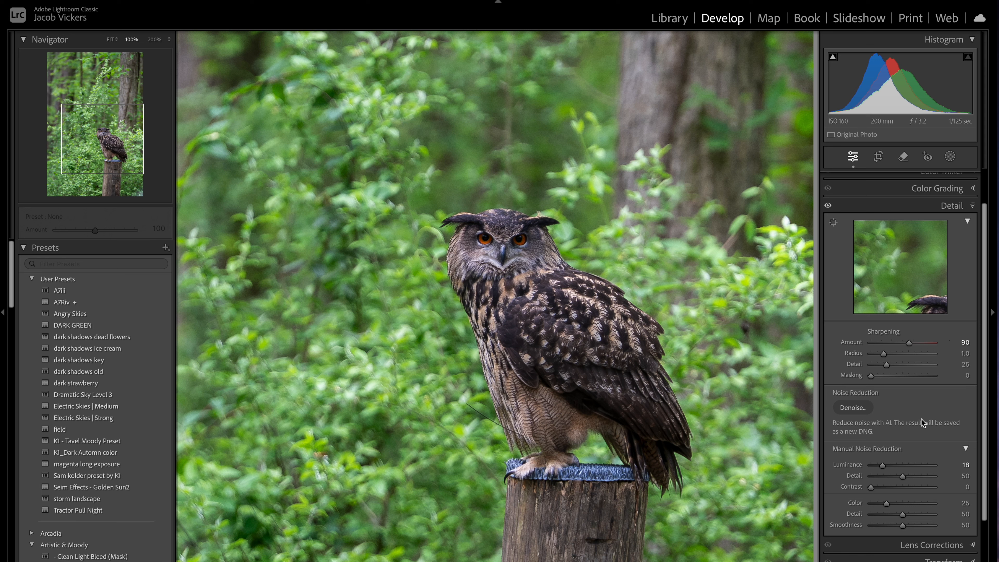
Step: Turn on Remove Chromatic Aberration and Enable Profile Corrections in the photo's lens corrections
scroll(922, 419, down, 3)
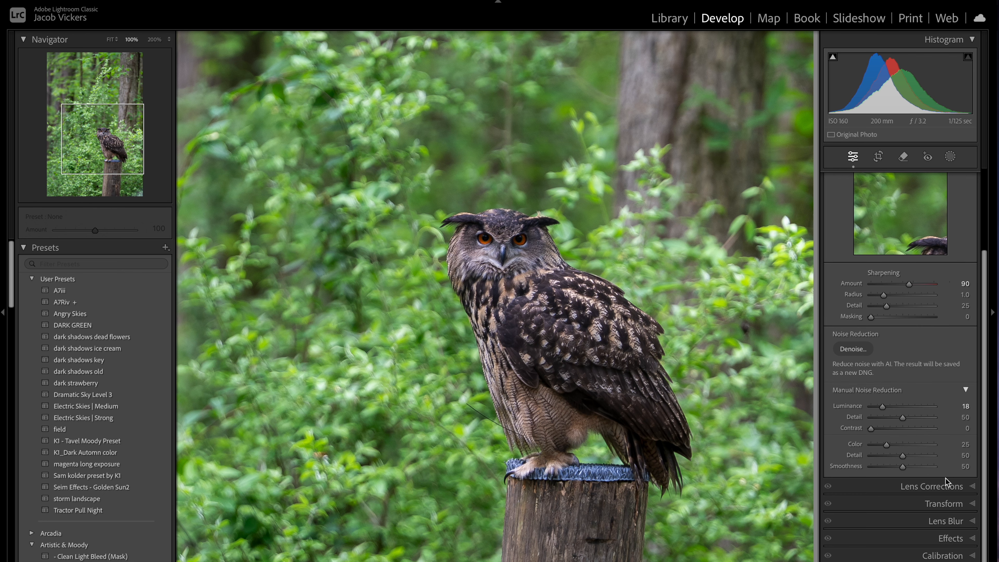
click(943, 487)
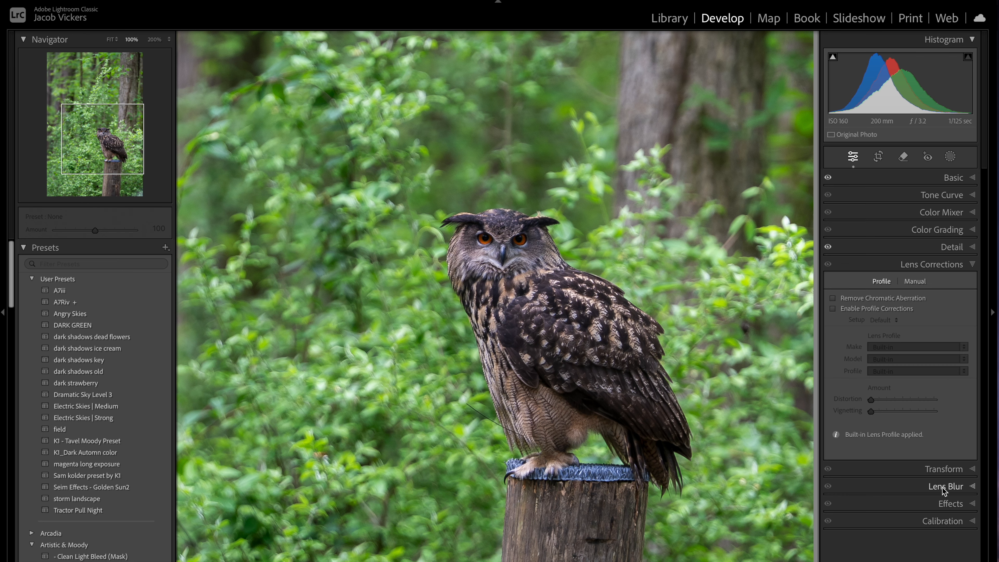
click(833, 299)
click(833, 309)
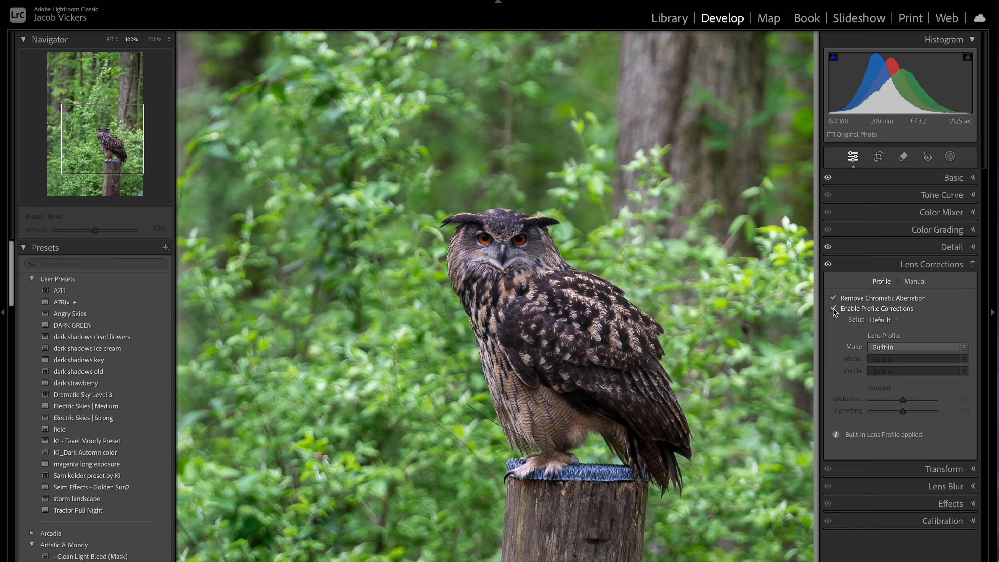
Step: Save the current adjustments as a develop preset in User Presets, named with the owner's first name in the possessive plus "Default Import"
click(950, 177)
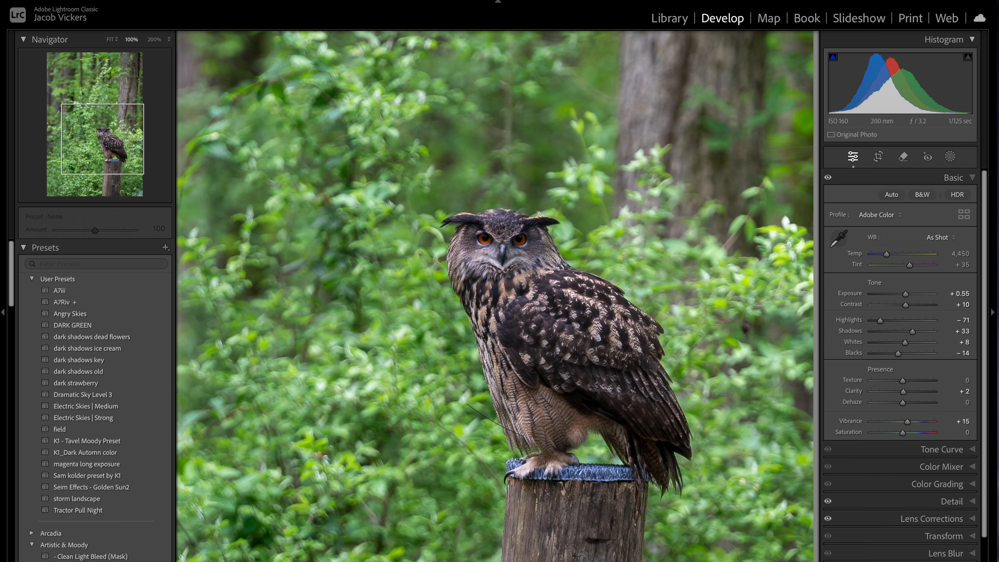
click(175, 1)
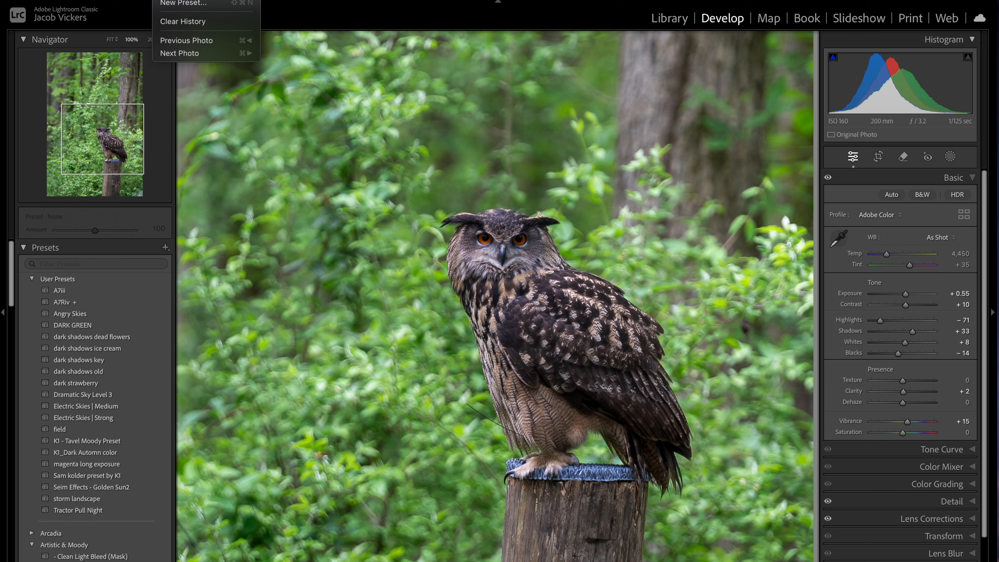
click(178, 4)
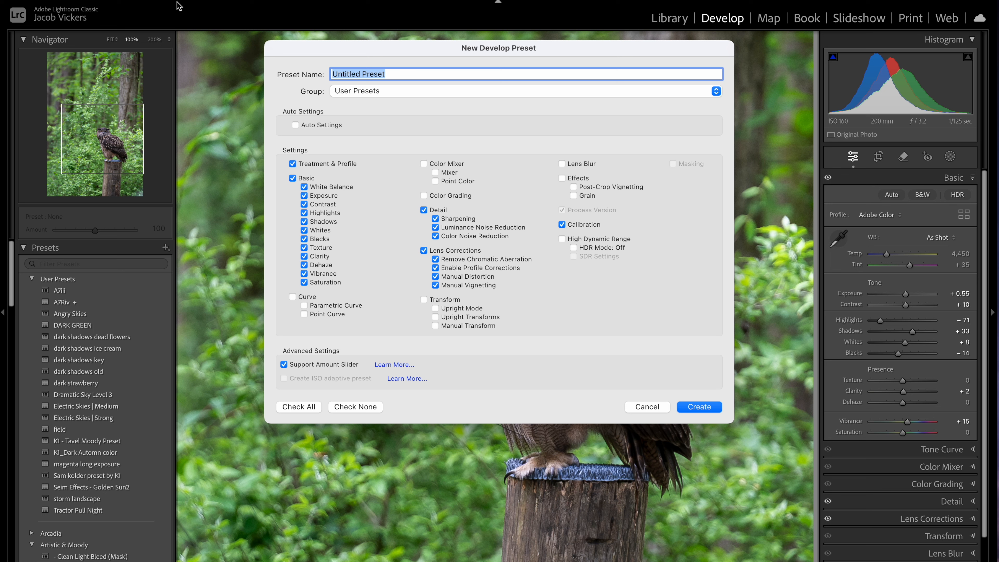
text(J)
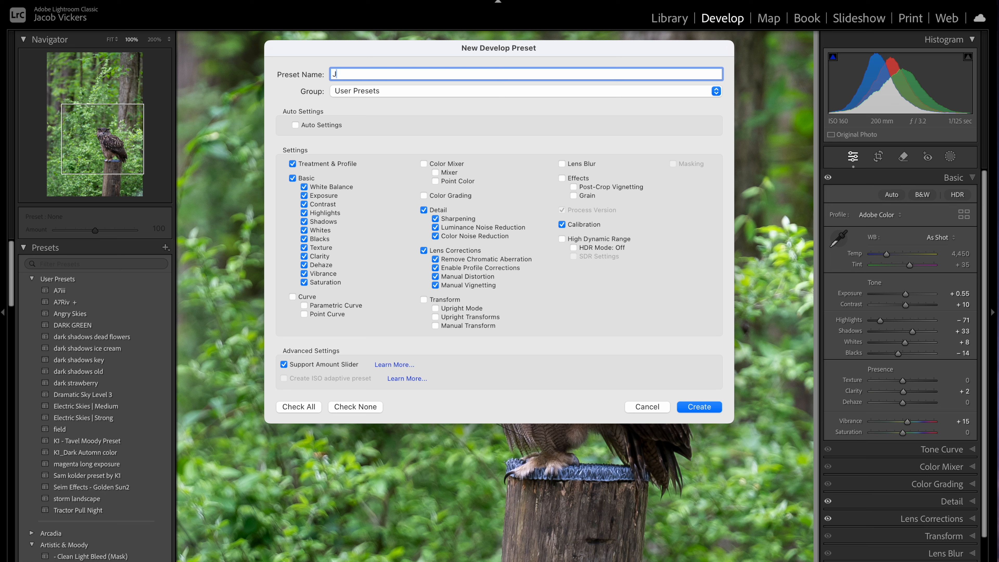
text(ake's Default Import)
click(703, 407)
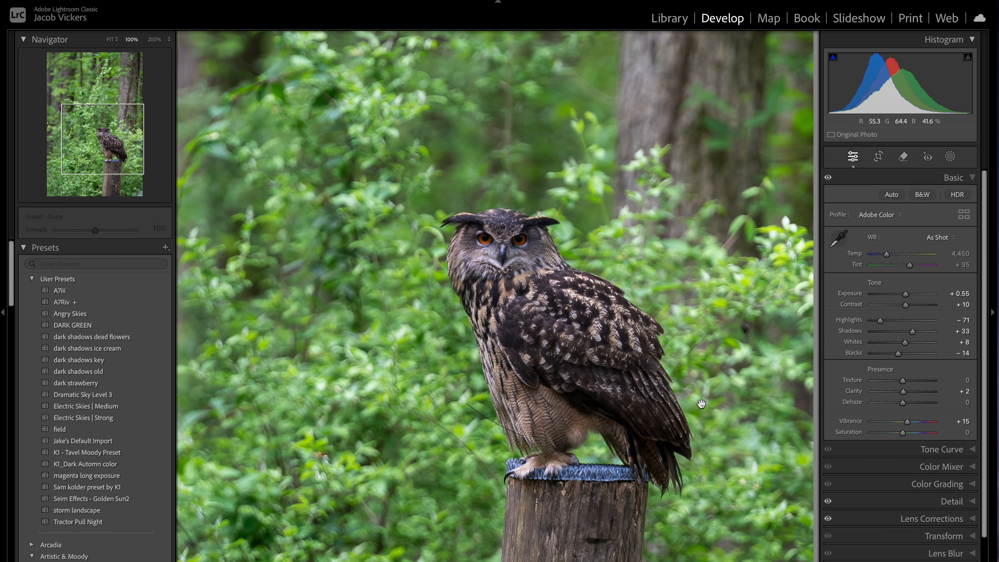